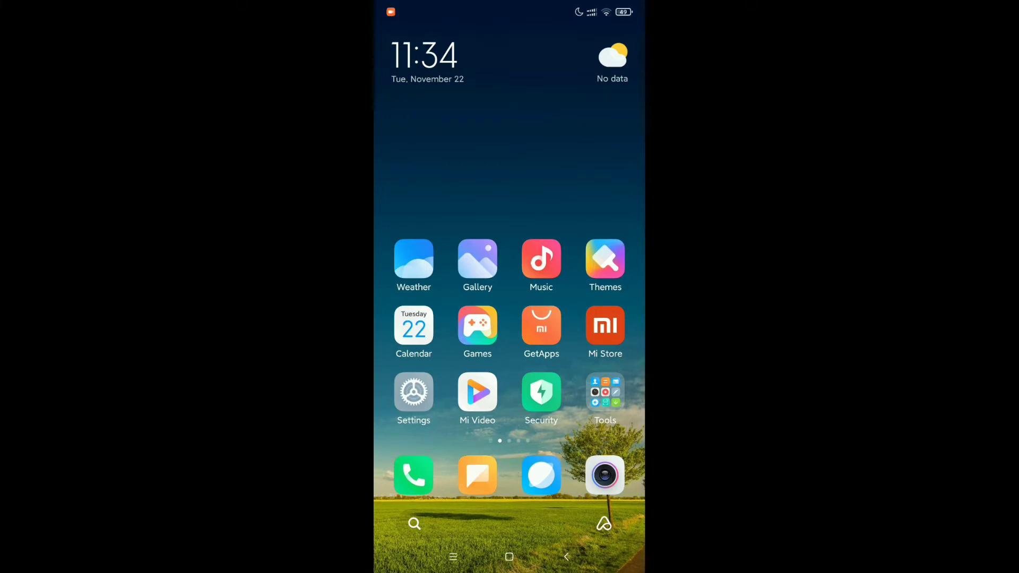
- Go from the home screen's Settings icon to the My device information page
{"action": "left_click", "coordinate": [414, 392]}
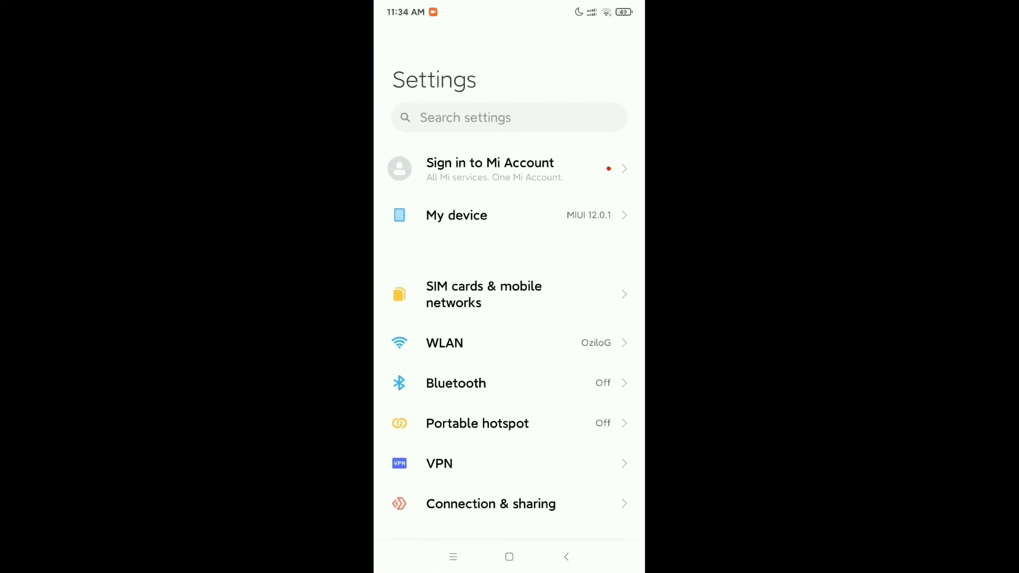
{"action": "left_click", "coordinate": [460, 215]}
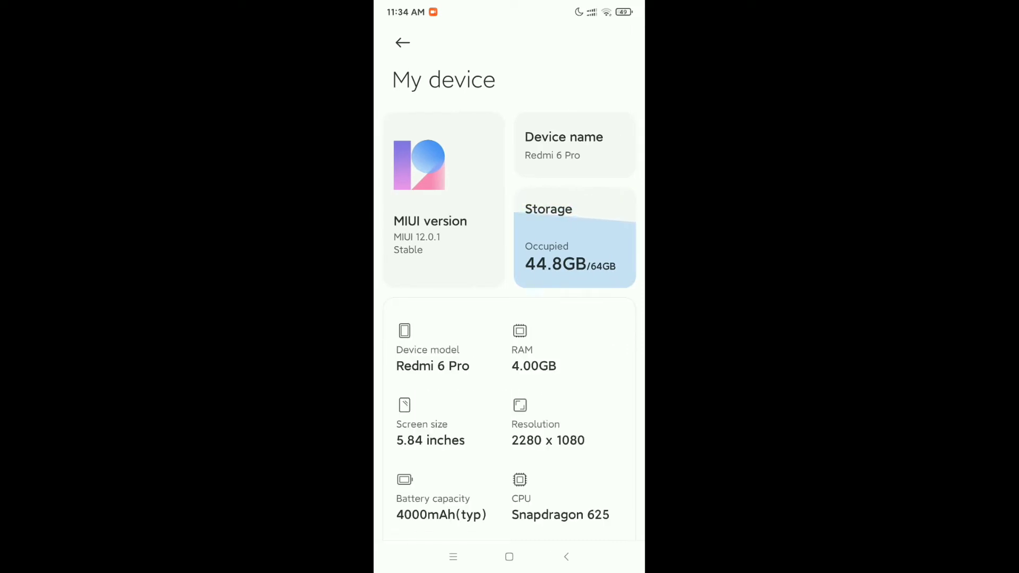
{"action": "scroll", "coordinate": [510, 358], "scroll_direction": "down", "scroll_amount": 10}
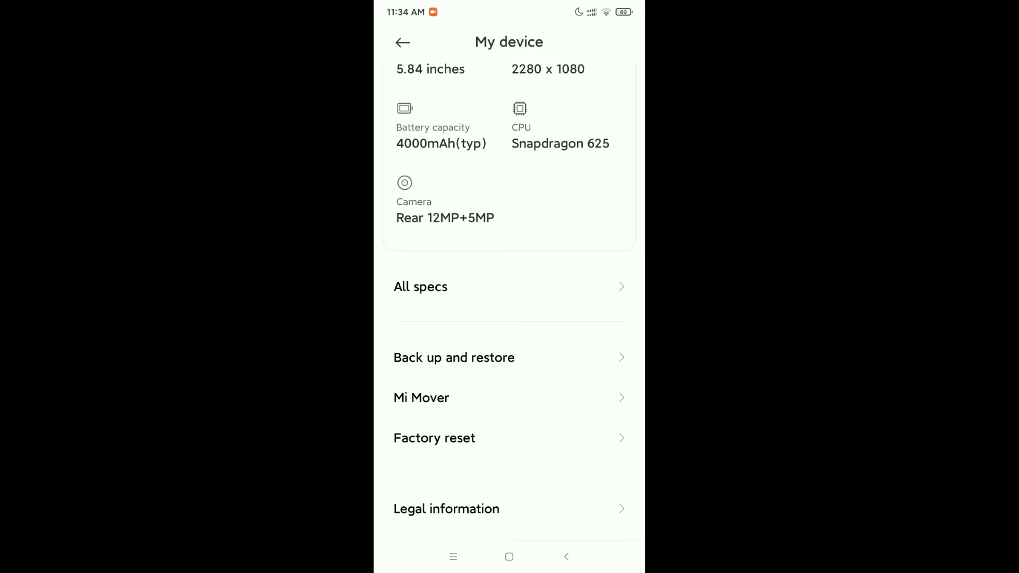
- Open All specs and select the Kernel version entry
{"action": "left_click", "coordinate": [428, 287]}
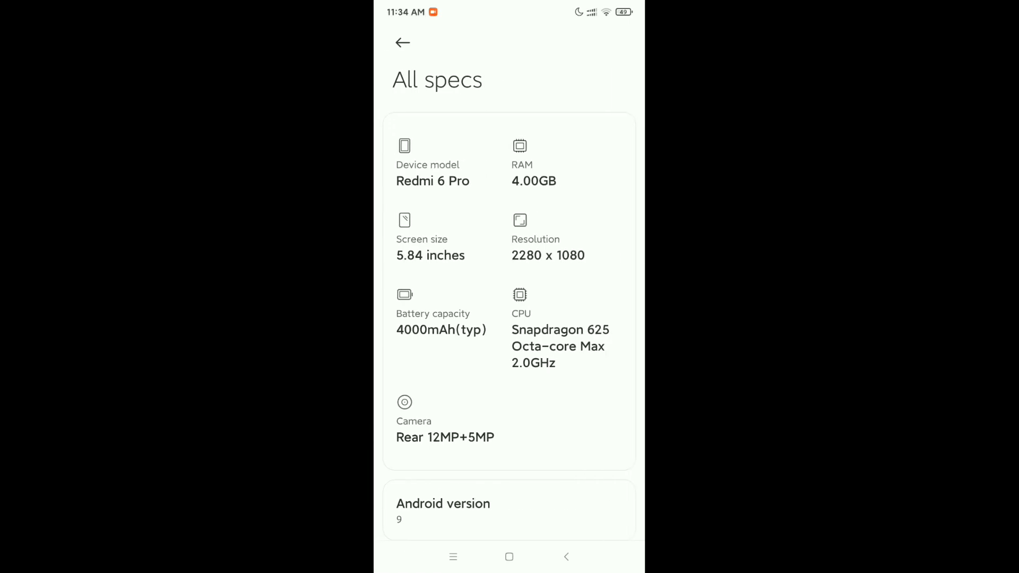
{"action": "scroll", "coordinate": [557, 343], "scroll_direction": "down", "scroll_amount": 10}
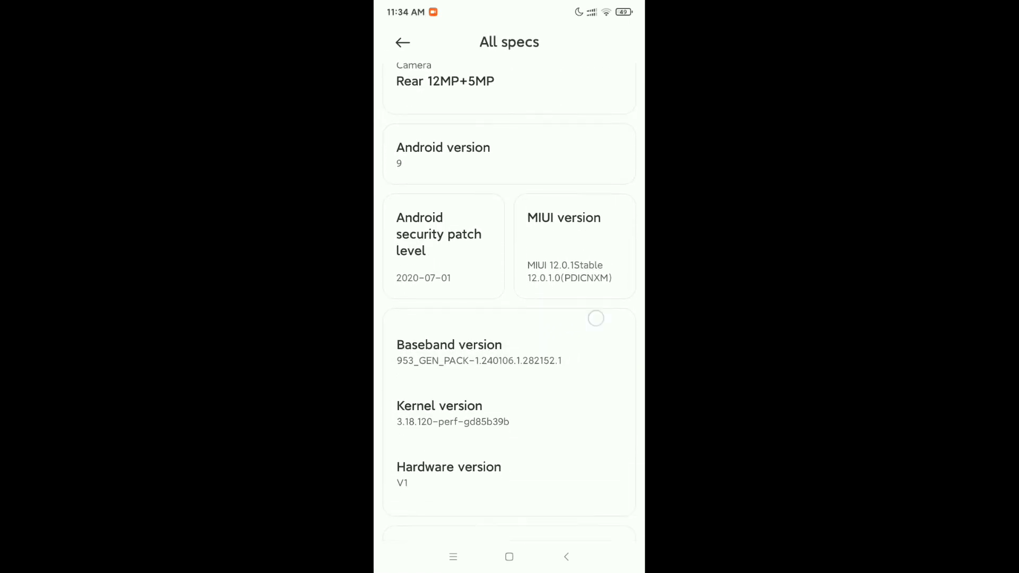
{"action": "scroll", "coordinate": [557, 342], "scroll_direction": "down", "scroll_amount": 5}
{"action": "left_click", "coordinate": [505, 321]}
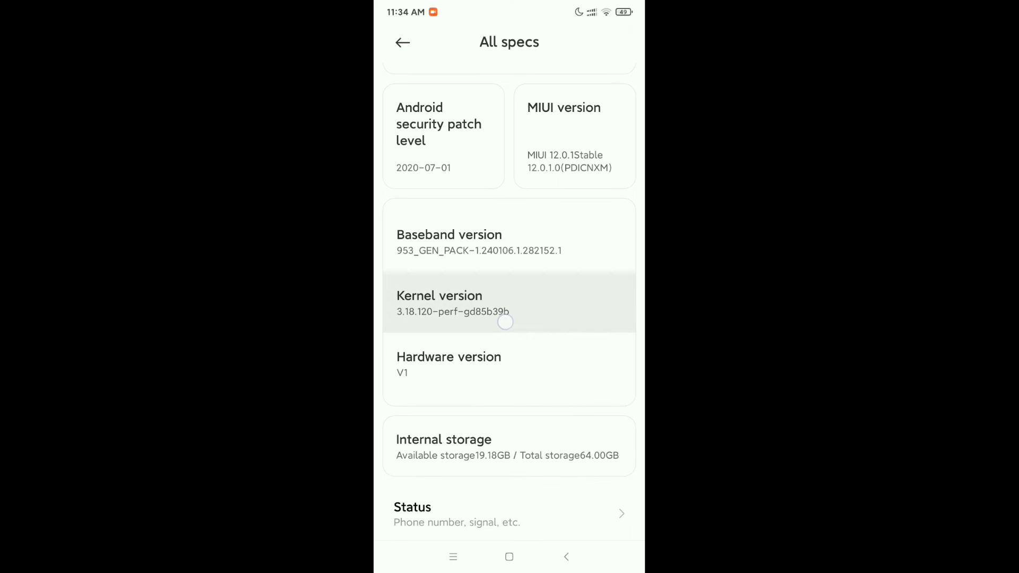